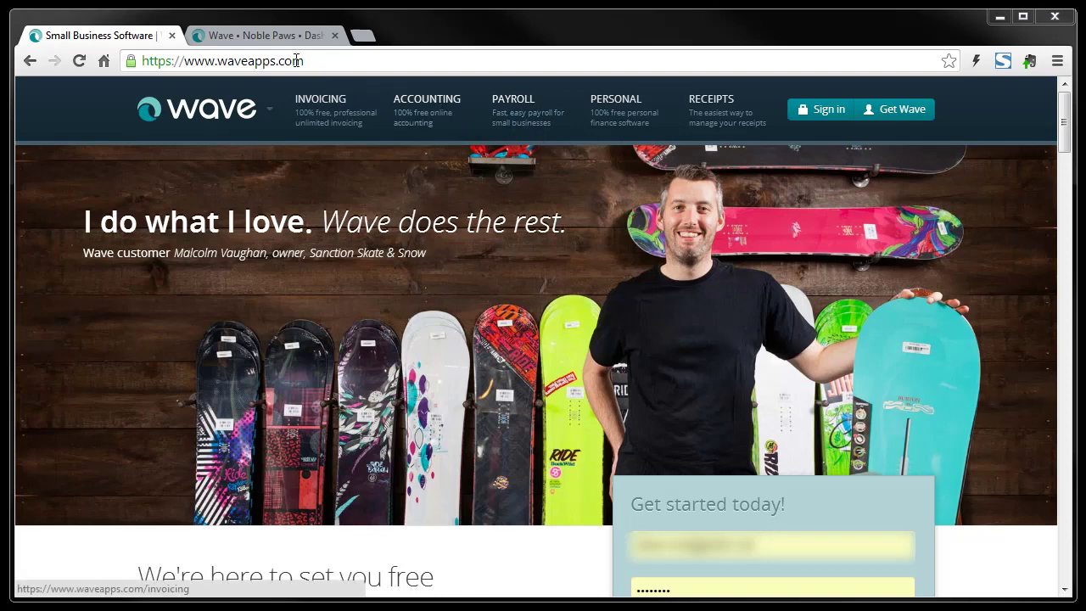
click(252, 34)
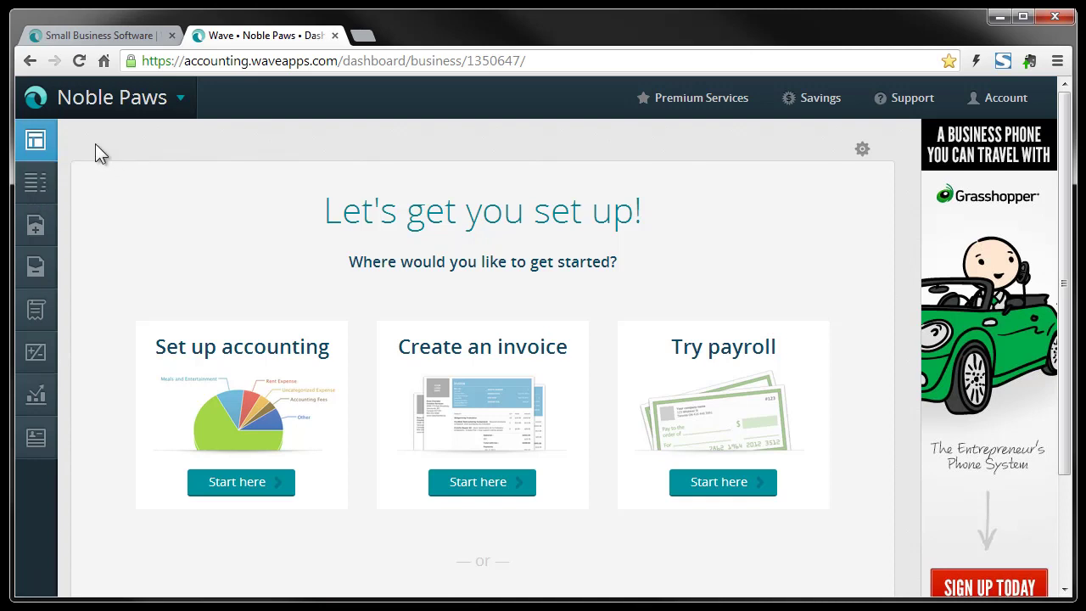
Step: Open the Noble Paws Transactions page
click(35, 189)
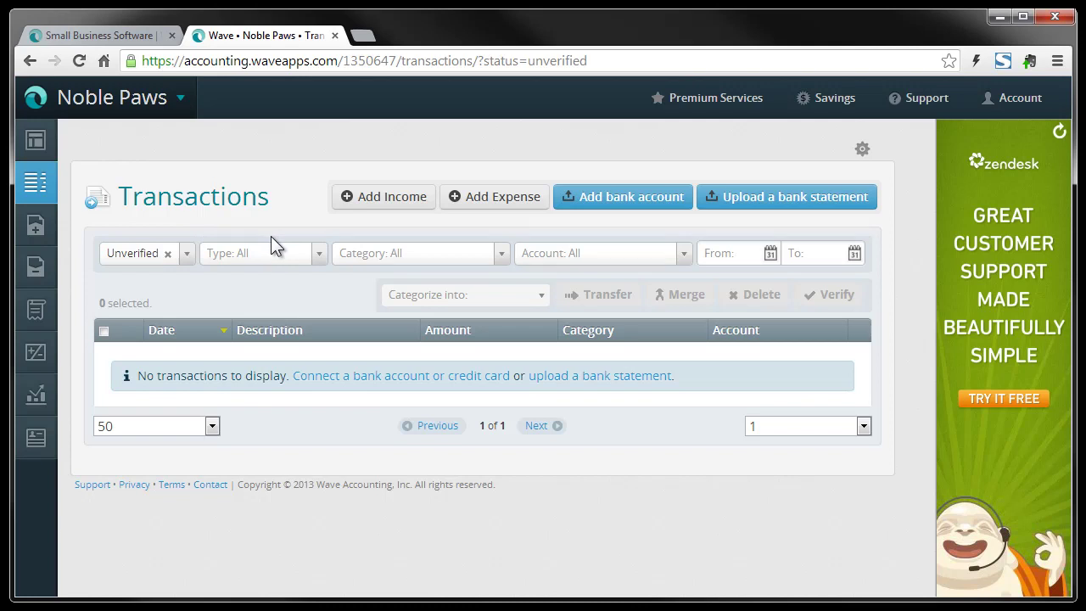
Step: Start a new income entry with the description 'Online Donation'
click(381, 198)
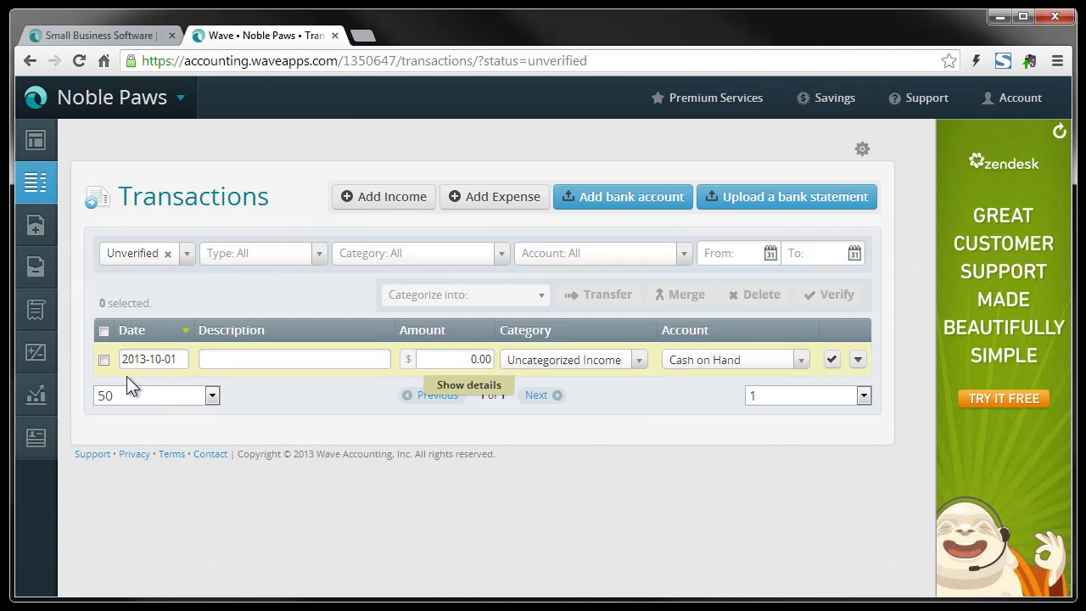
click(344, 367)
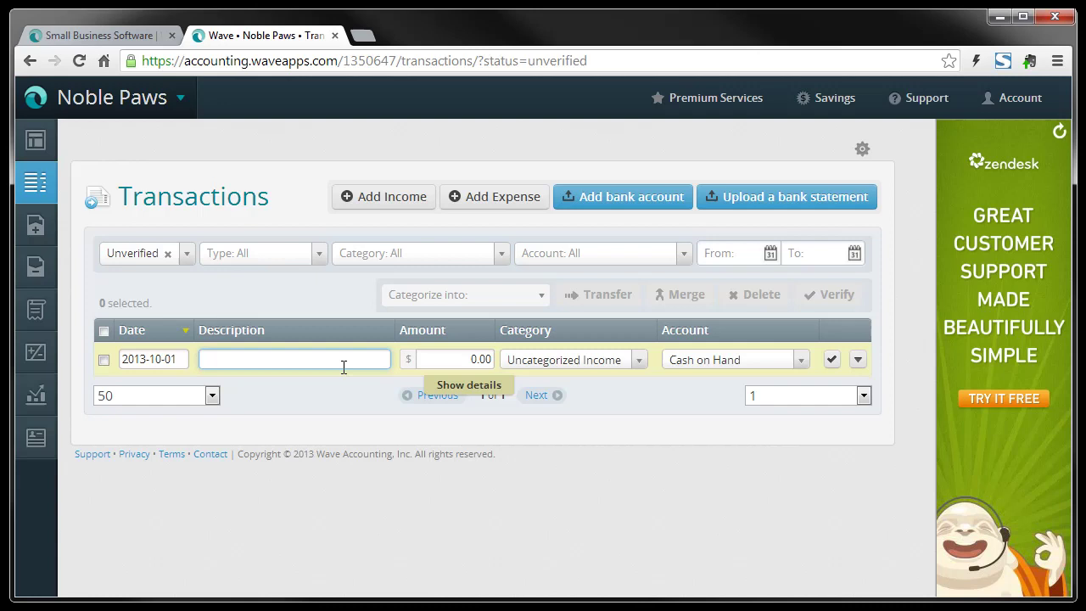
text(Online Donation)
Step: Enter 200 as the donation amount
click(476, 359)
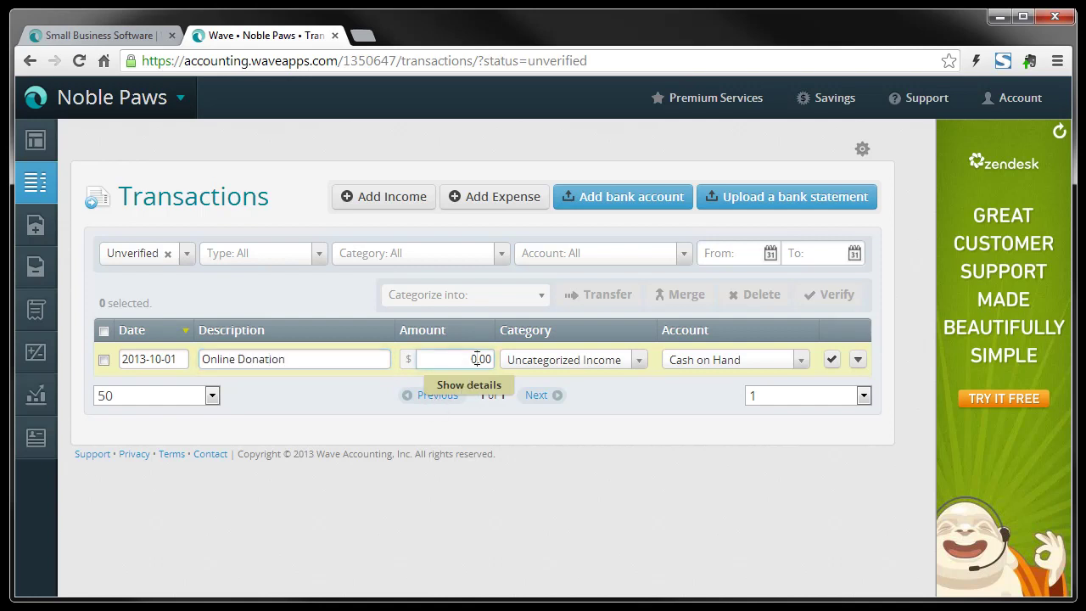
text(20)
key(BackSpace)
key(BackSpace)
key(BackSpace)
text(200)
Step: Set the Online Donation row's category to Direct Public Support – Individual Contributions
click(640, 360)
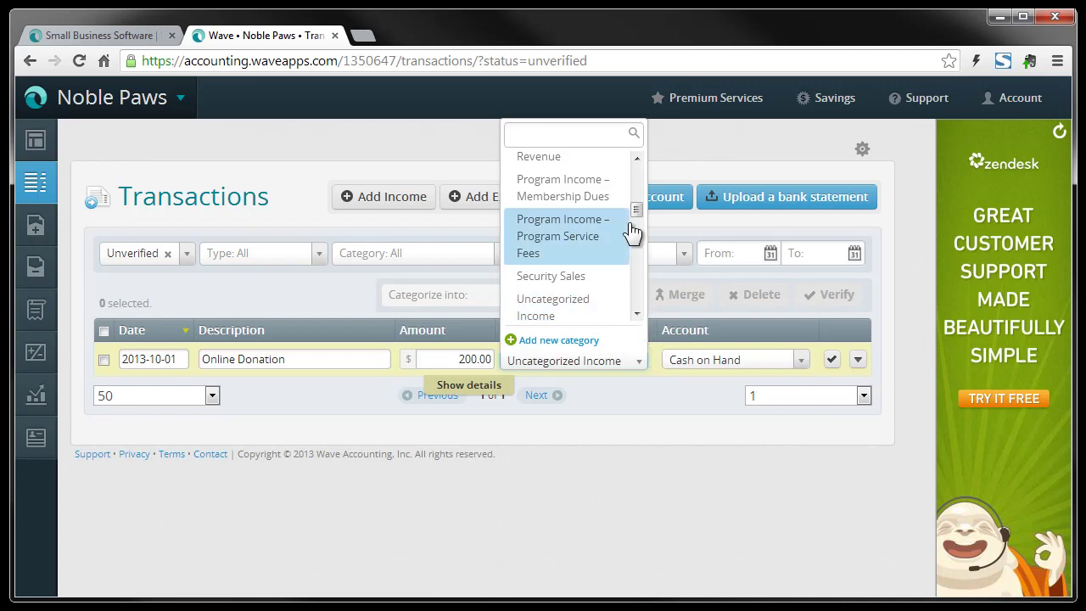
drag(638, 210, 644, 171)
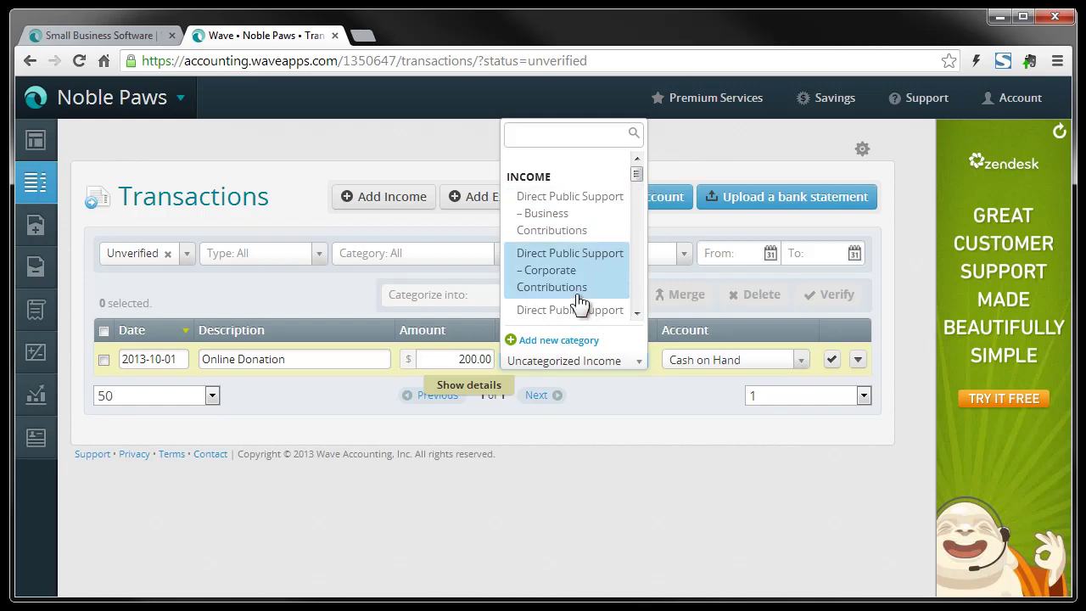
scroll(580, 294, down, 1)
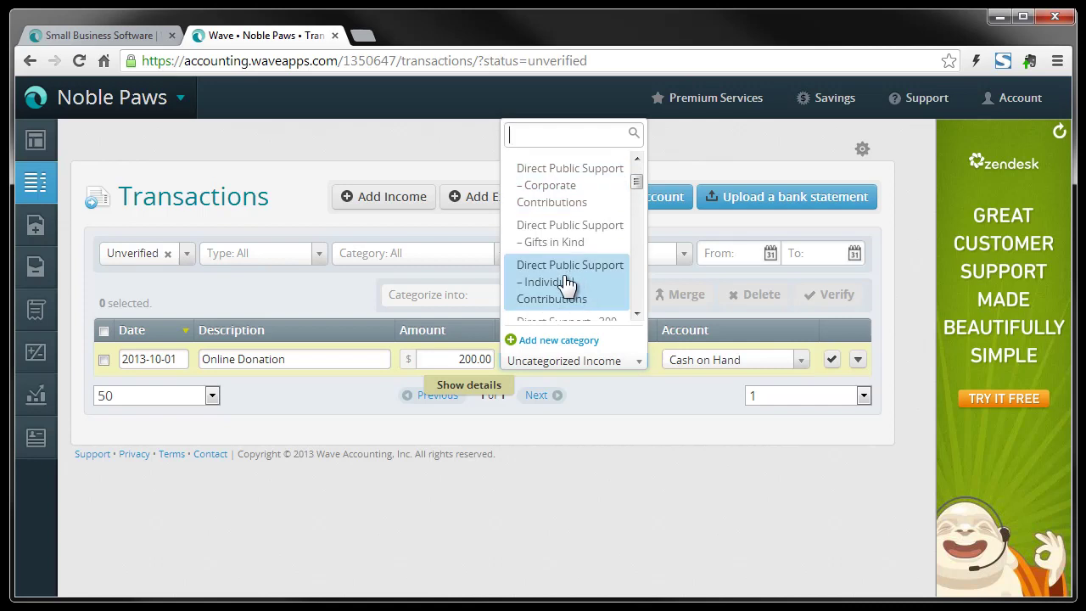
click(563, 280)
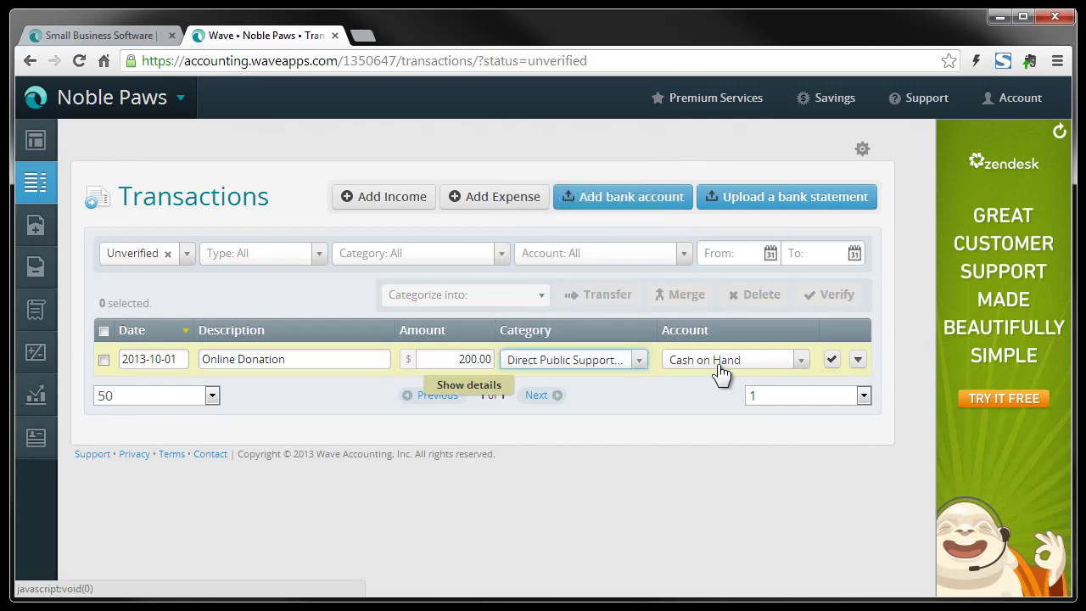
Step: Verify the $200 Online Donation, check the status filter, and go to Invoices
click(832, 361)
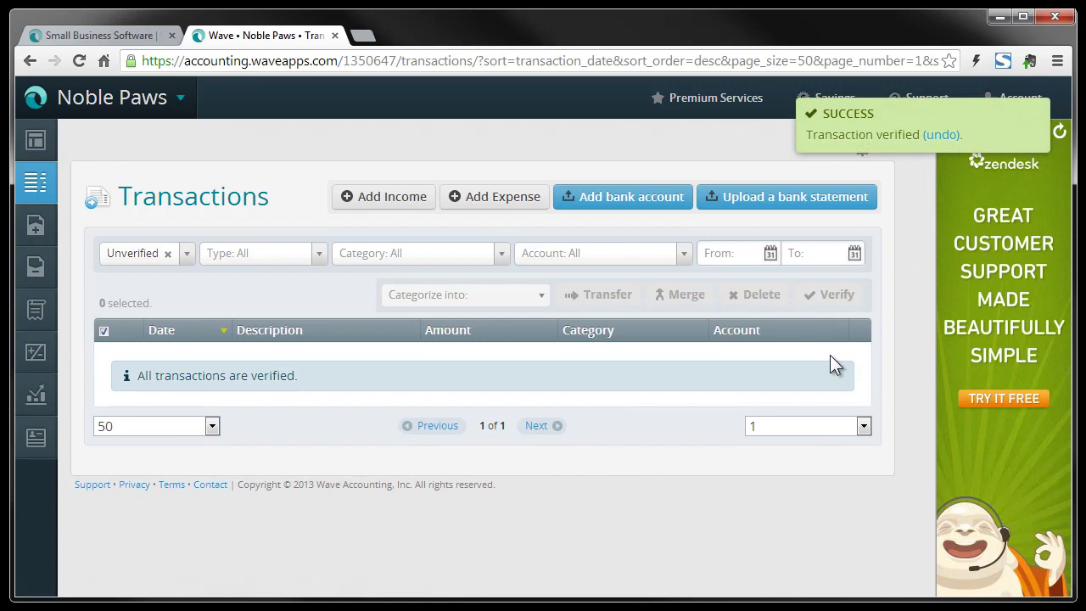
click(186, 254)
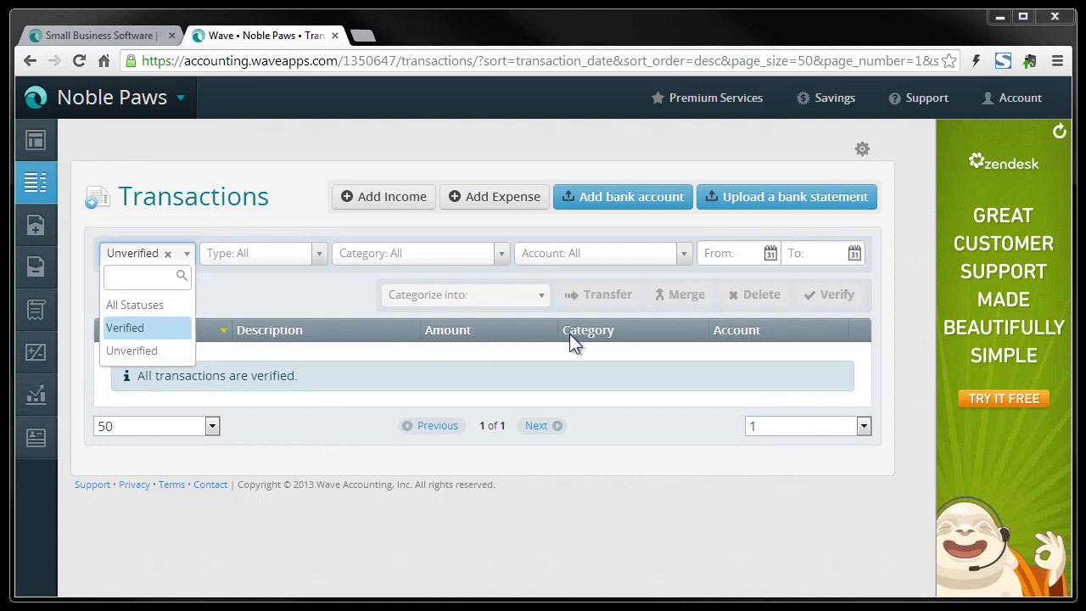
click(272, 283)
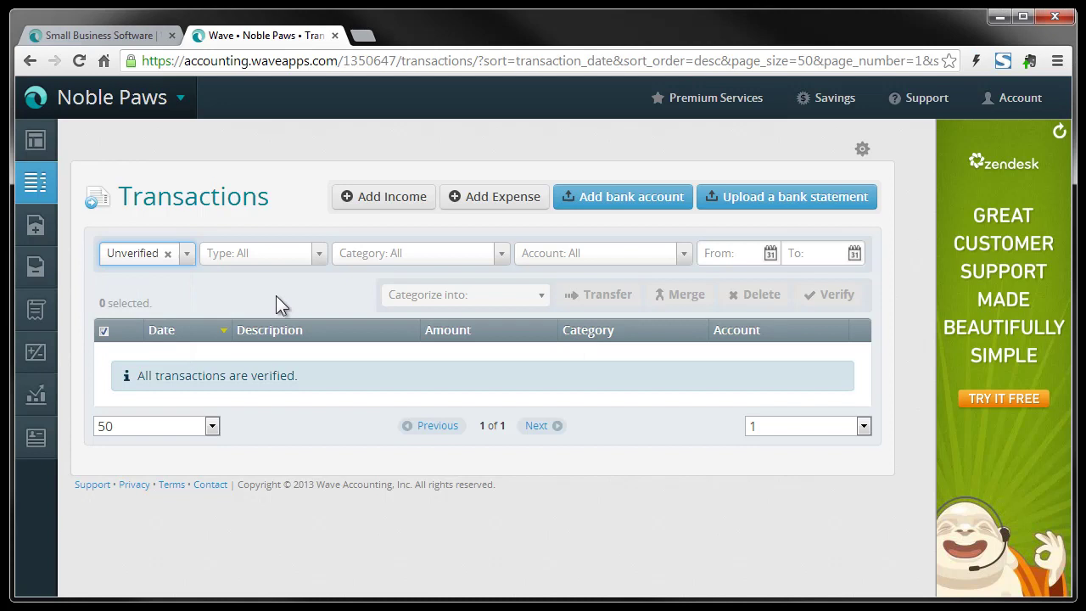
click(39, 229)
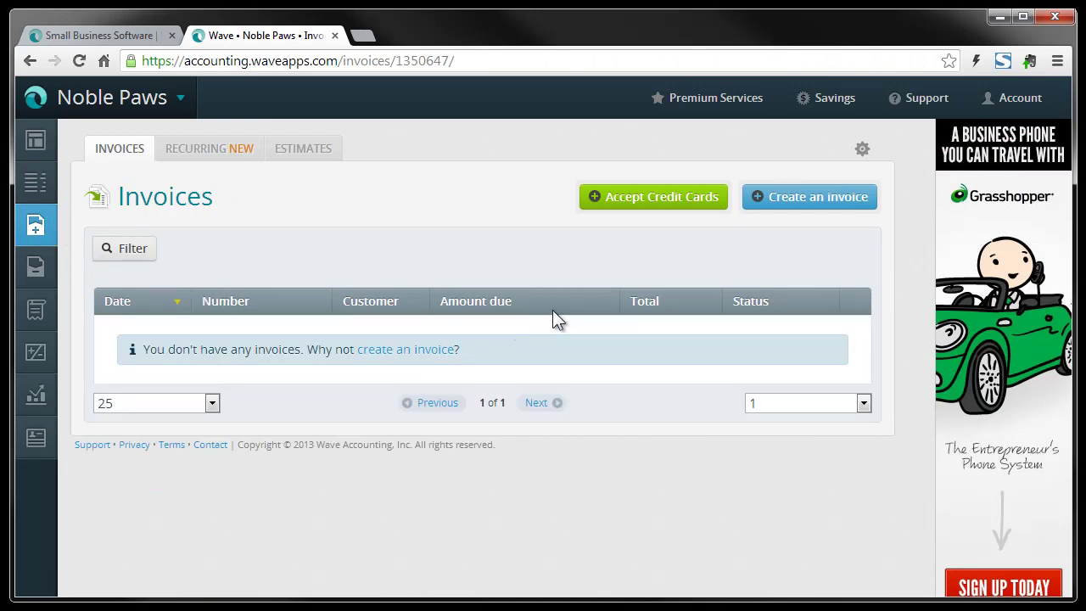
Step: Preview a new invoice form and its customer list, then go to Bills
click(799, 202)
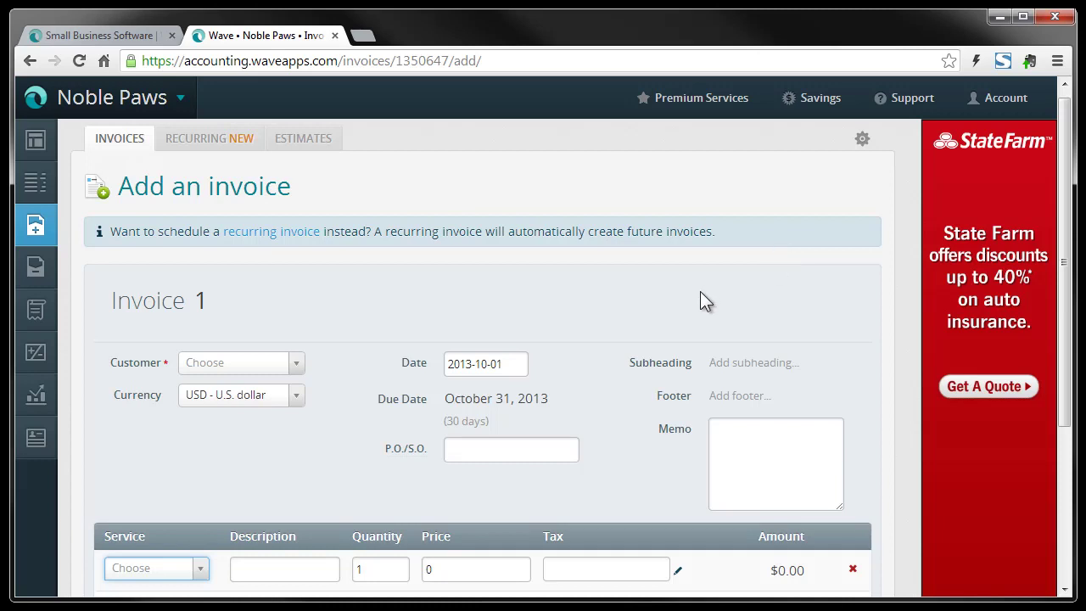
click(298, 367)
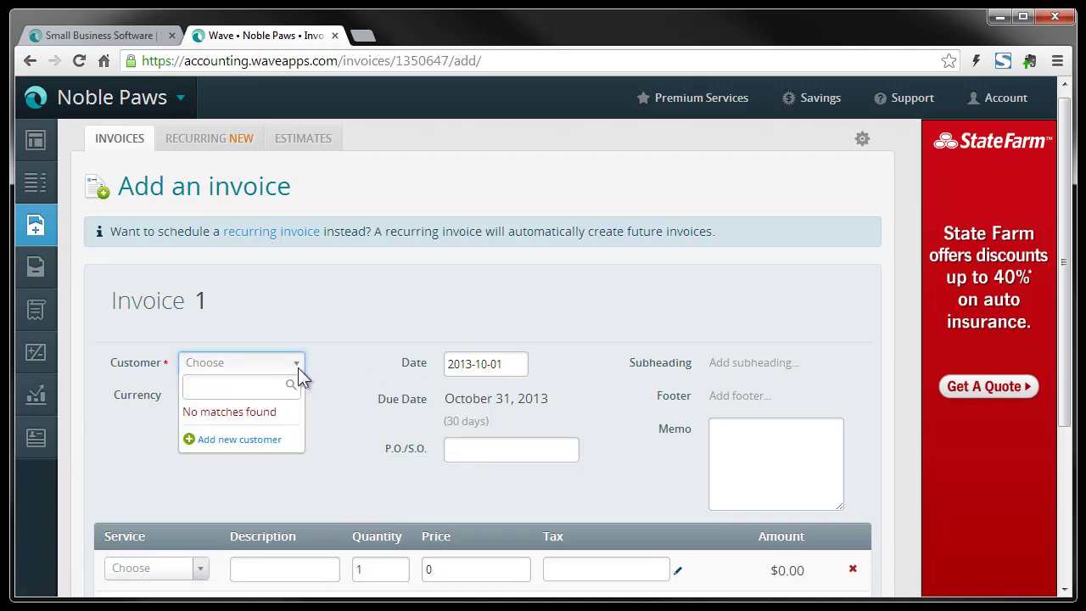
click(376, 302)
scroll(375, 302, down, 1)
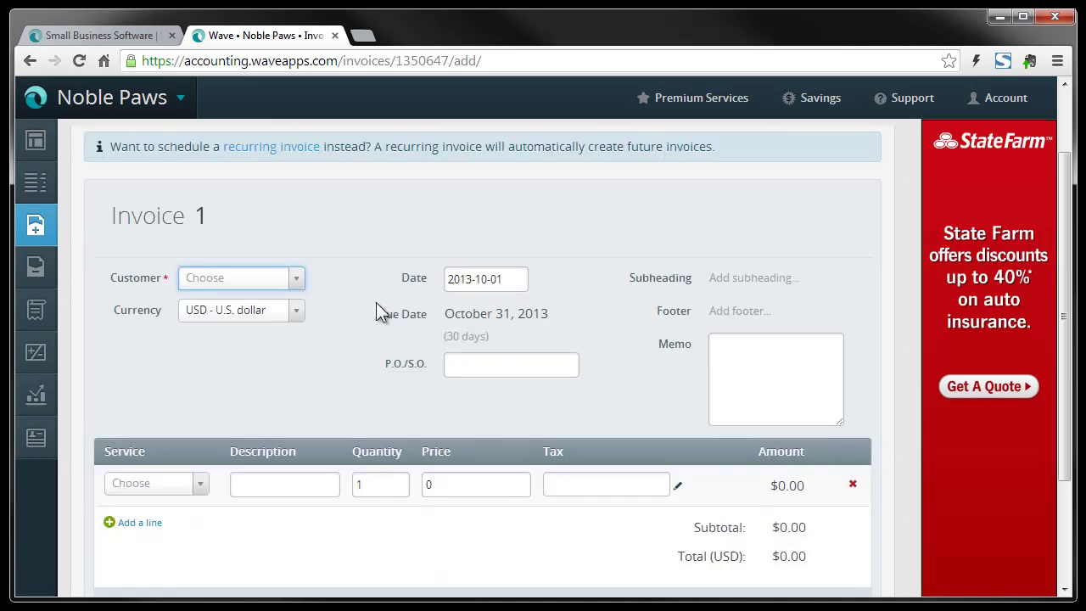
scroll(376, 302, down, 2)
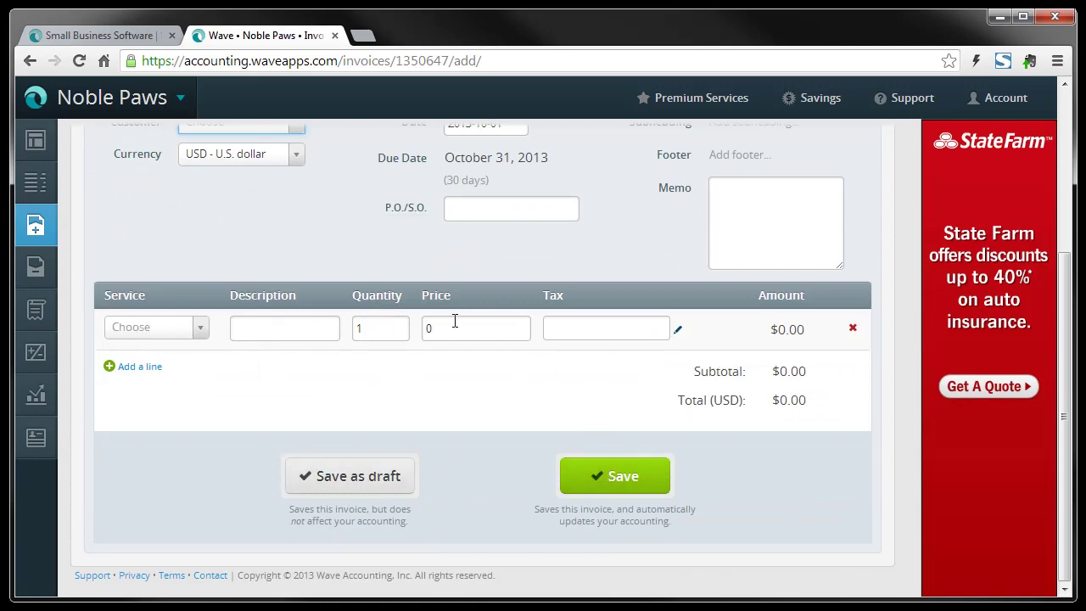
scroll(404, 350, up, 3)
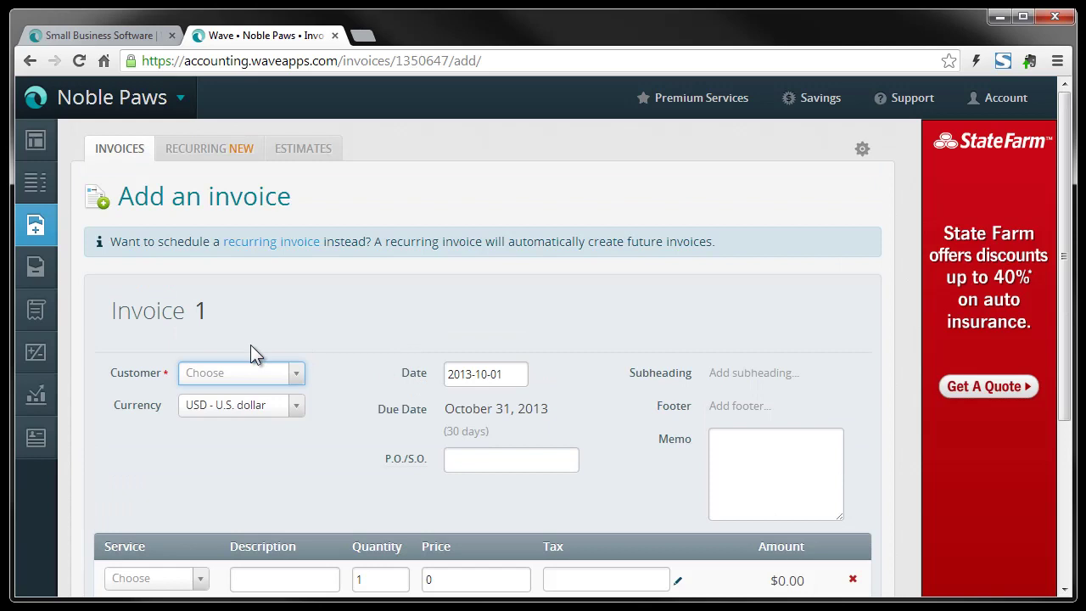
click(37, 270)
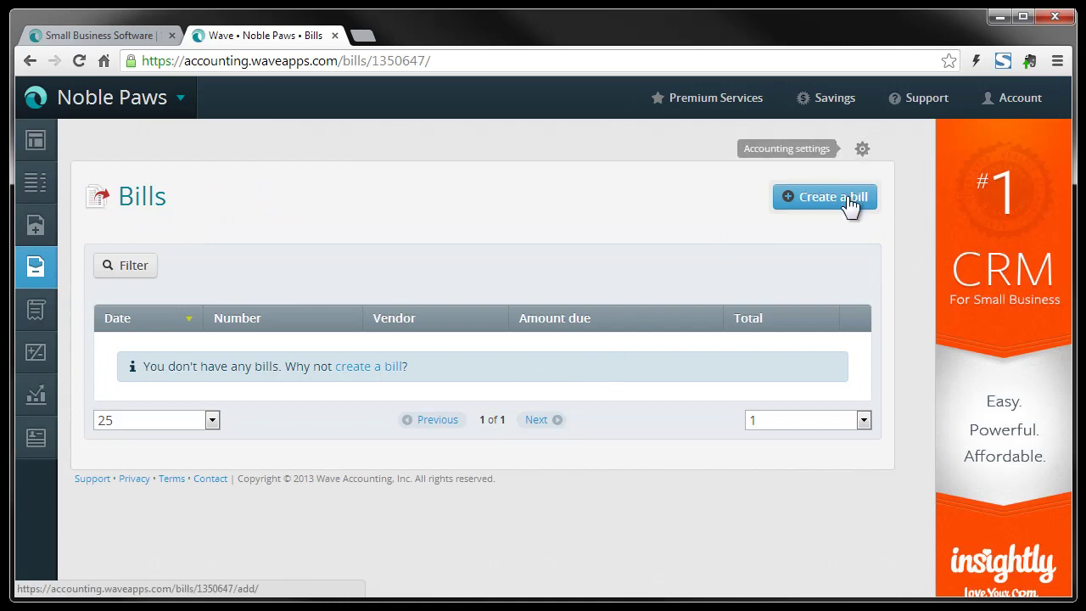
Step: Preview the Add a bill form, then go to Receipts
click(837, 201)
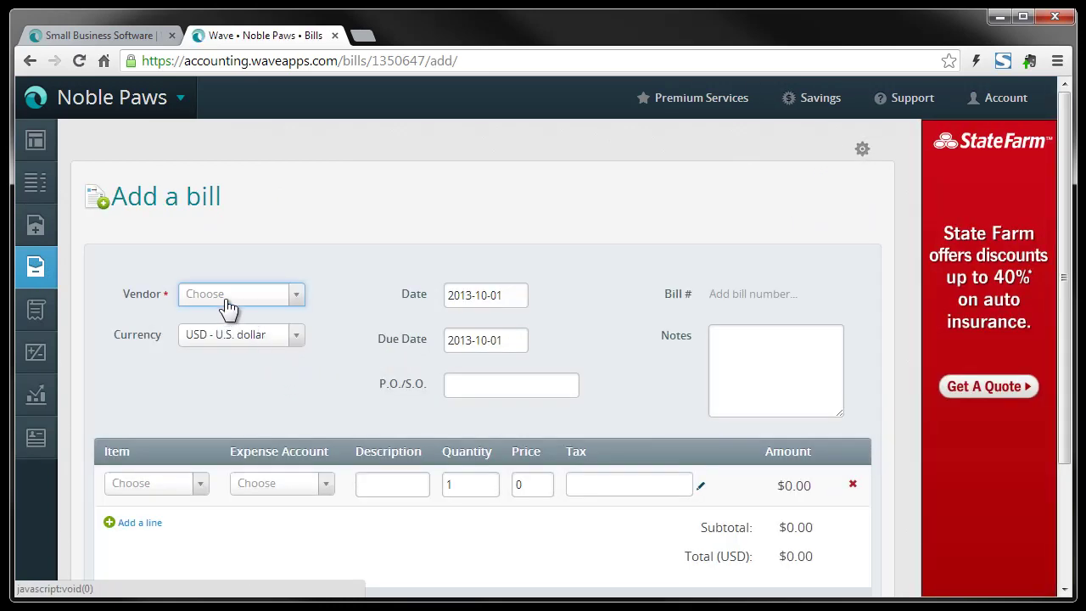
scroll(593, 439, down, 1)
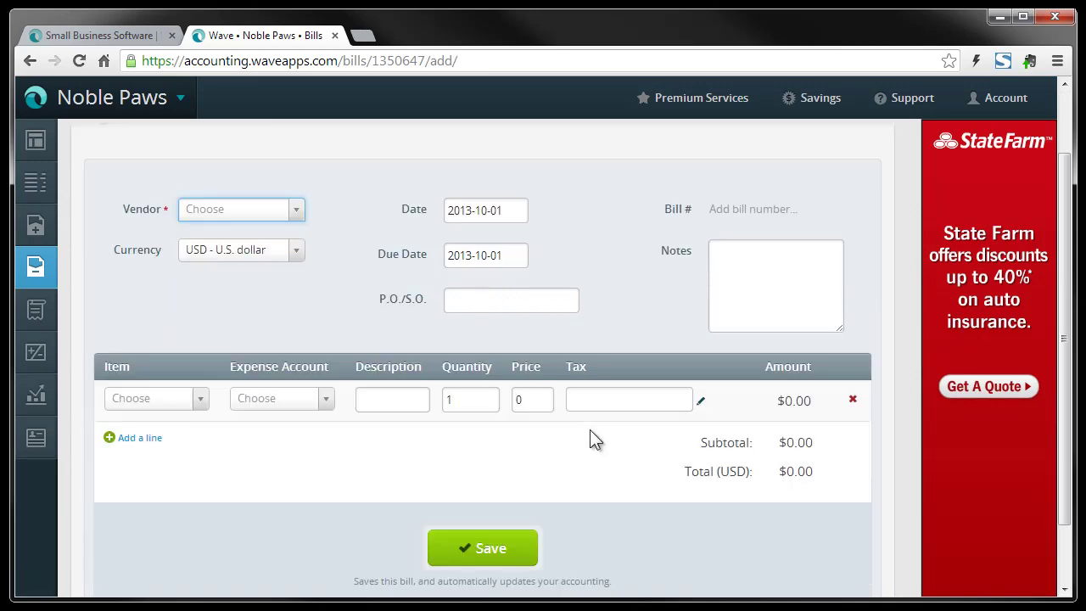
click(37, 313)
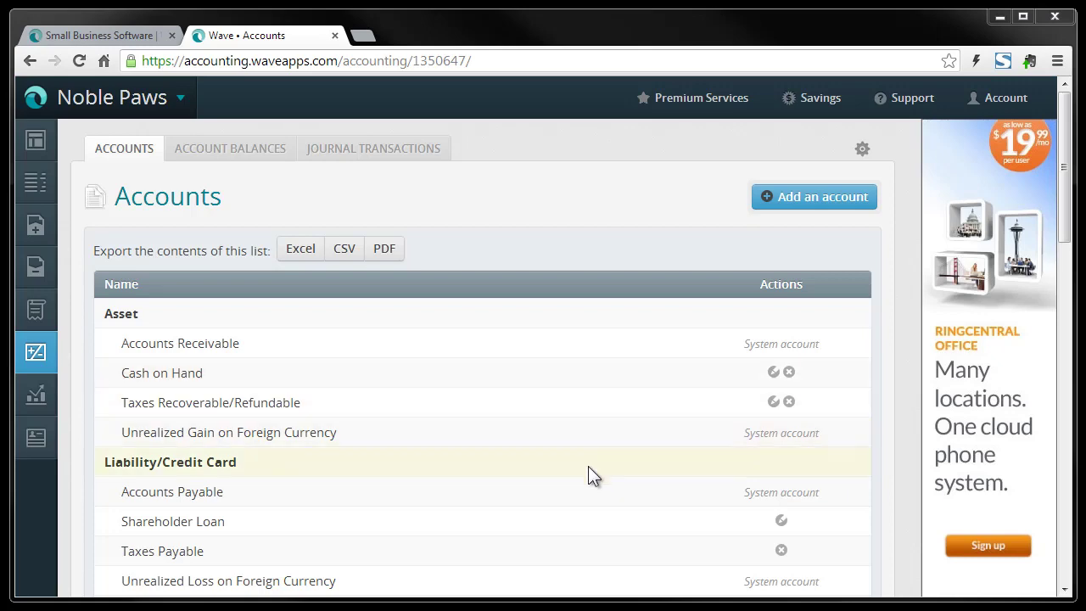
Step: Scroll through the chart of accounts from Asset down to Equity and back
scroll(567, 471, down, 2)
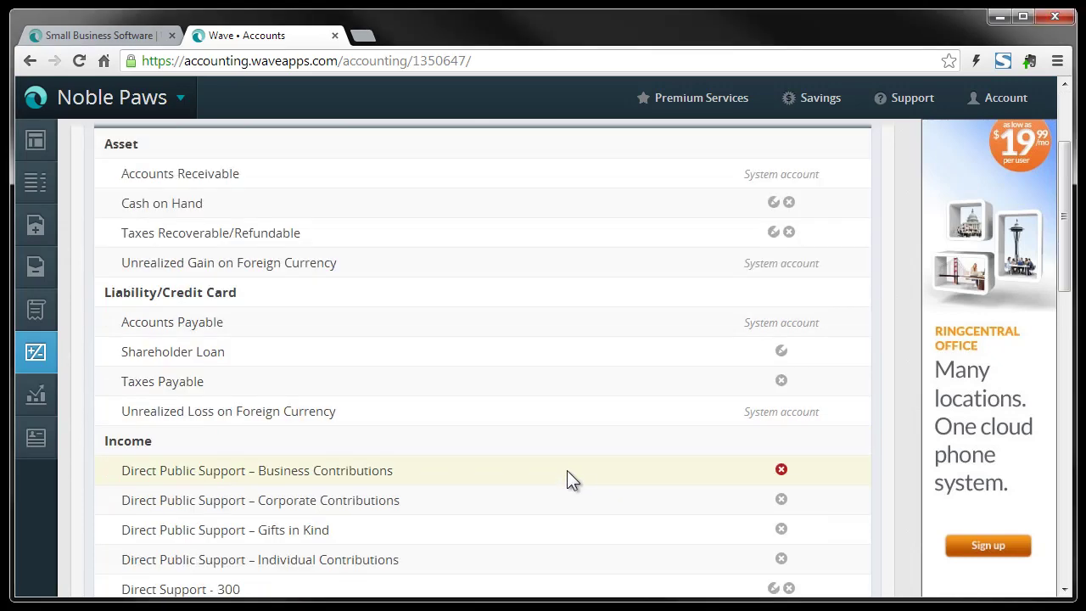
scroll(567, 471, down, 3)
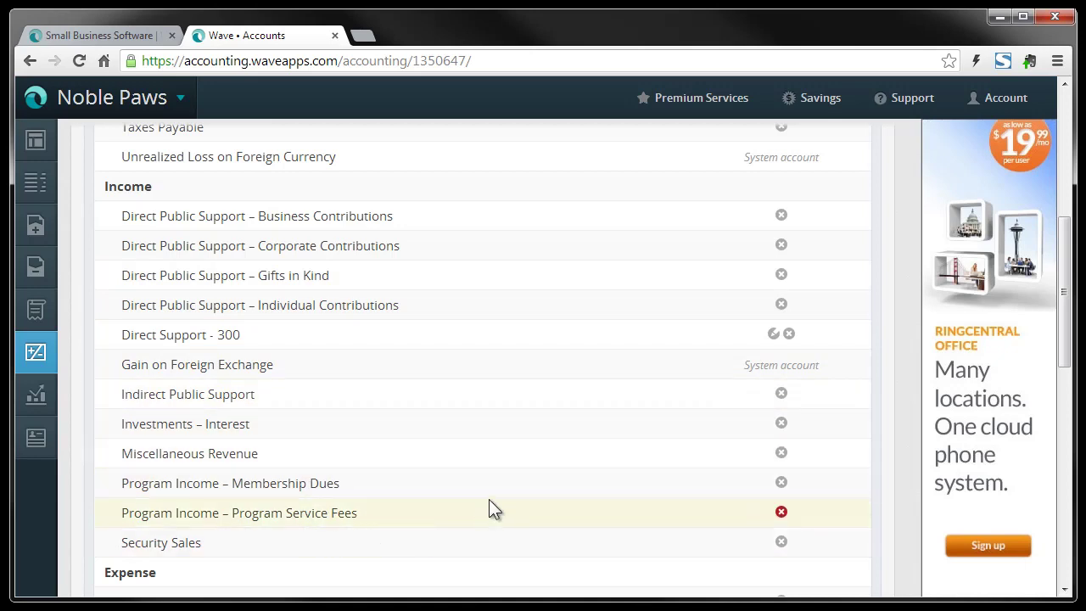
scroll(478, 488, down, 2)
scroll(478, 490, down, 3)
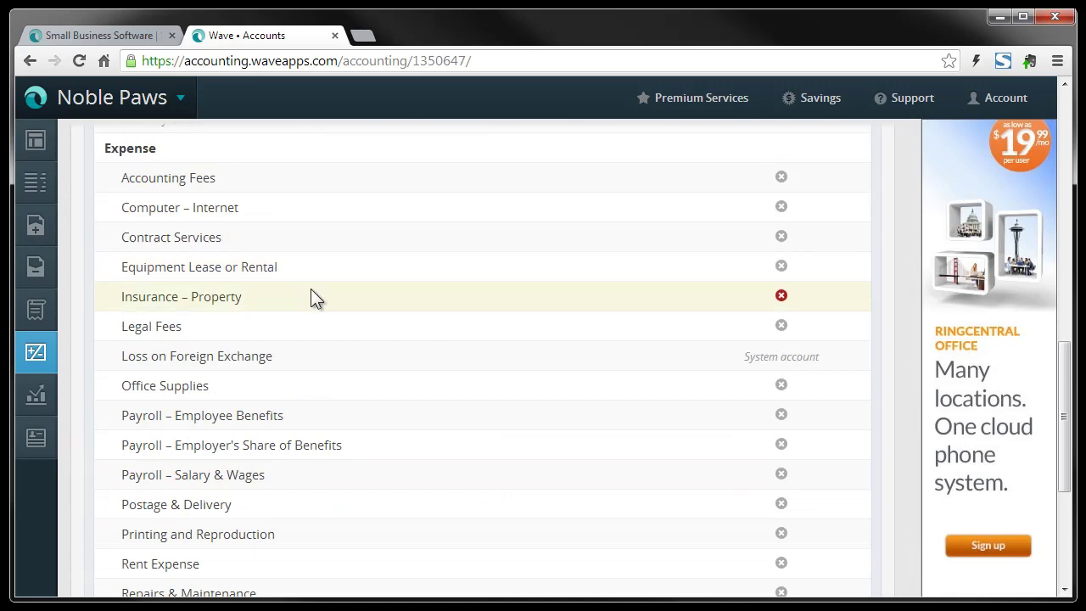
scroll(430, 414, down, 3)
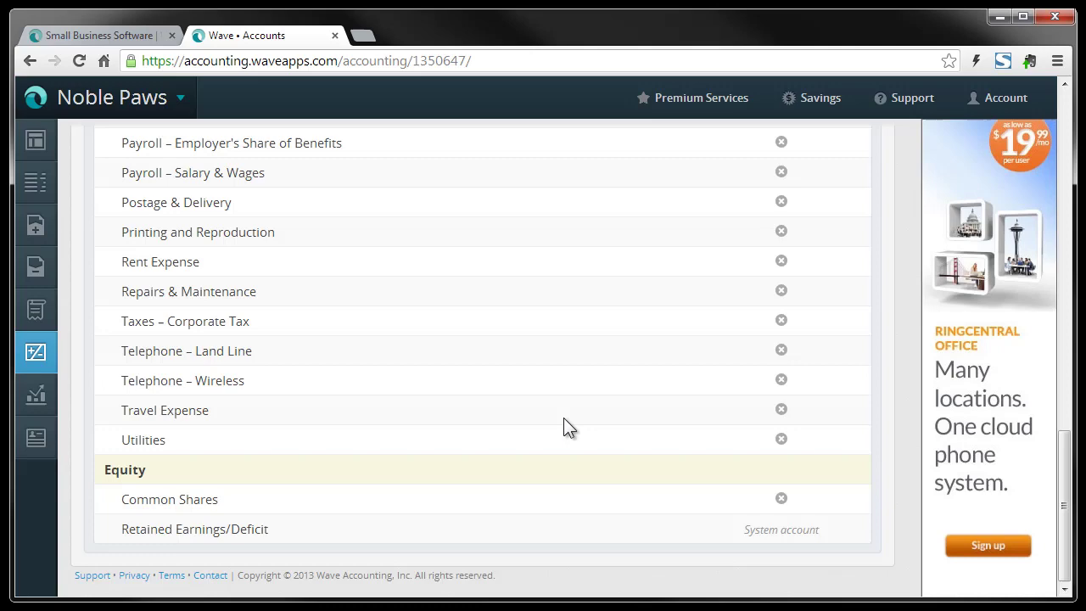
scroll(463, 392, up, 13)
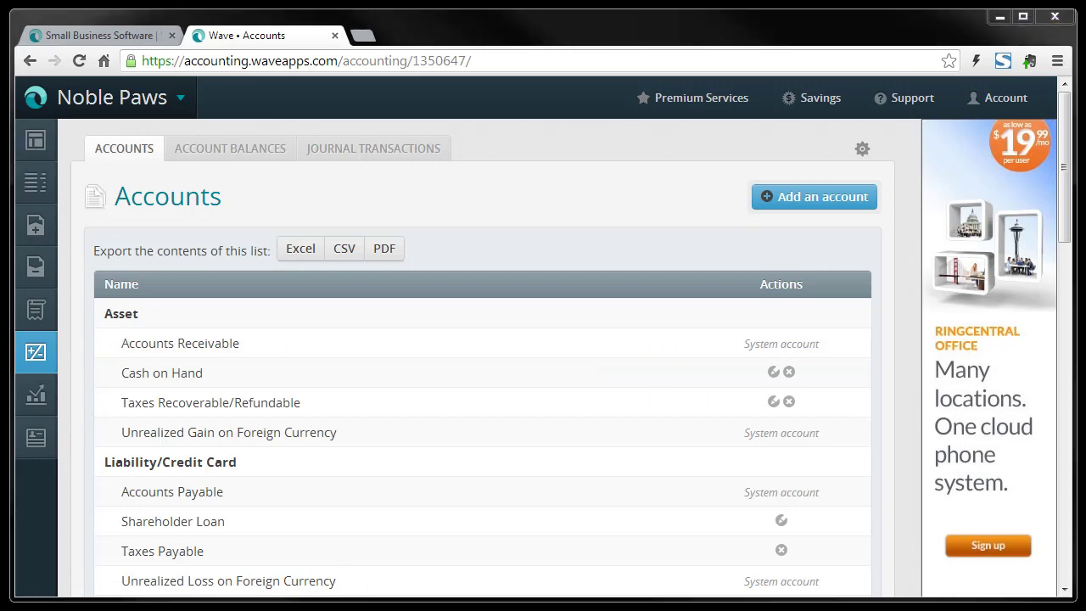
scroll(327, 359, down, 10)
Step: Open the Reports page listing Balance Sheet, Income Statement and other reports
click(32, 394)
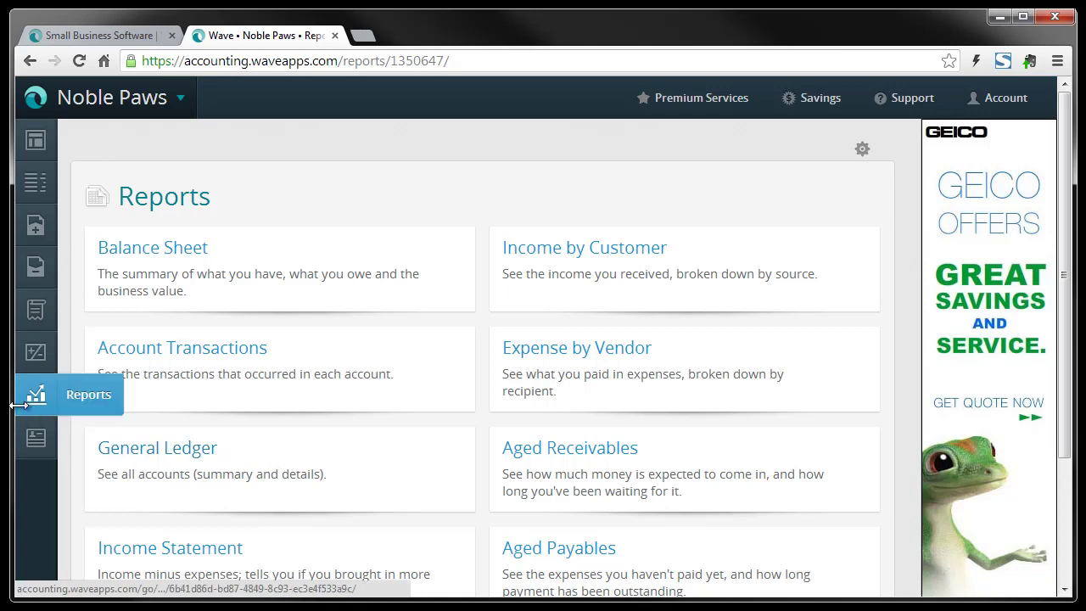
Step: Go to the Payroll by Wave welcome page
click(38, 440)
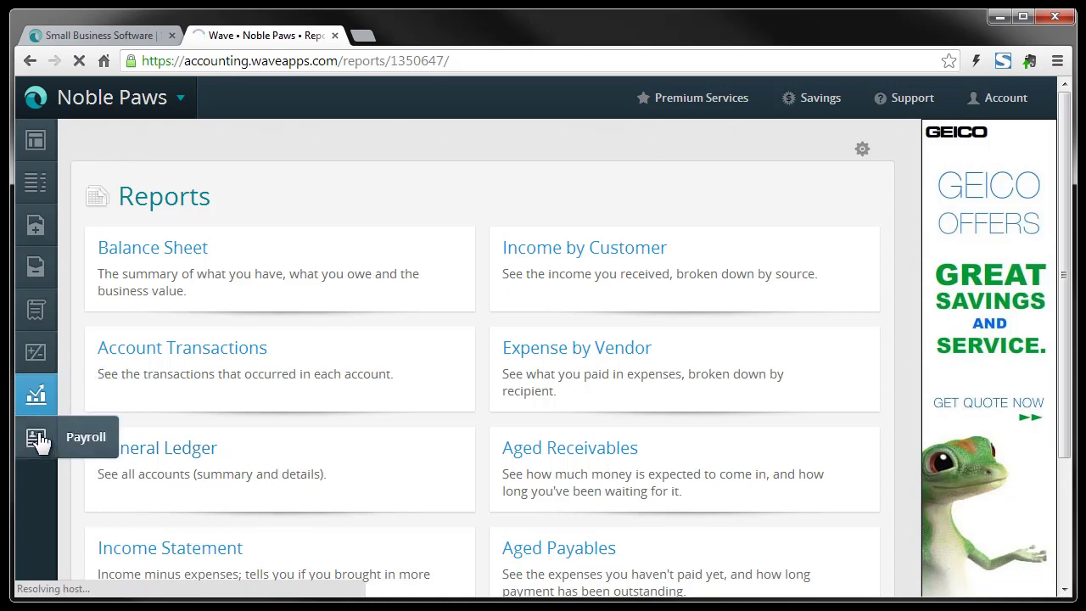